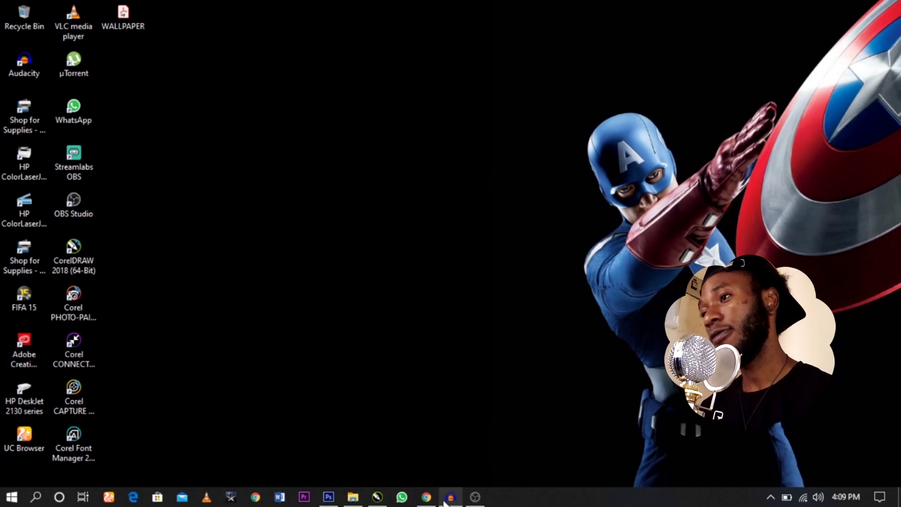
- Restore the Chrome window showing the Freepik homepage
left_click(426, 496)
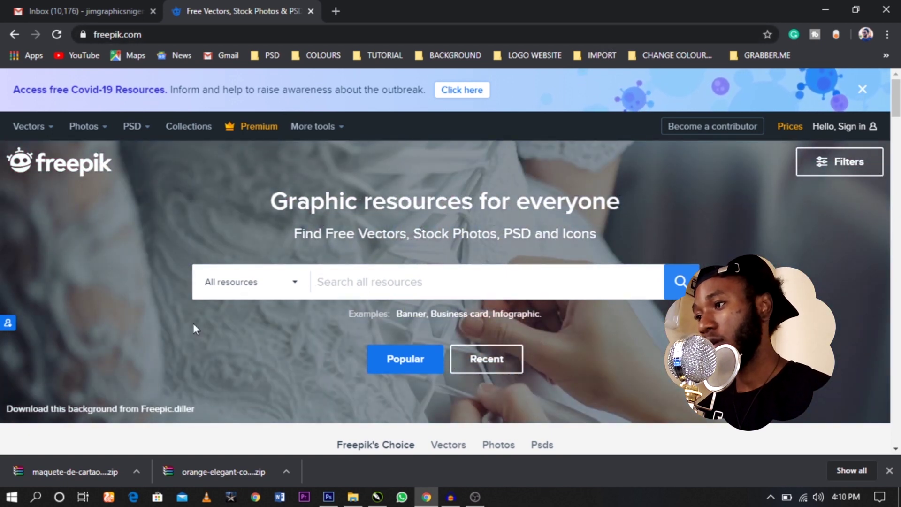
- Search Freepik for 'business card mockup'
type("business ca")
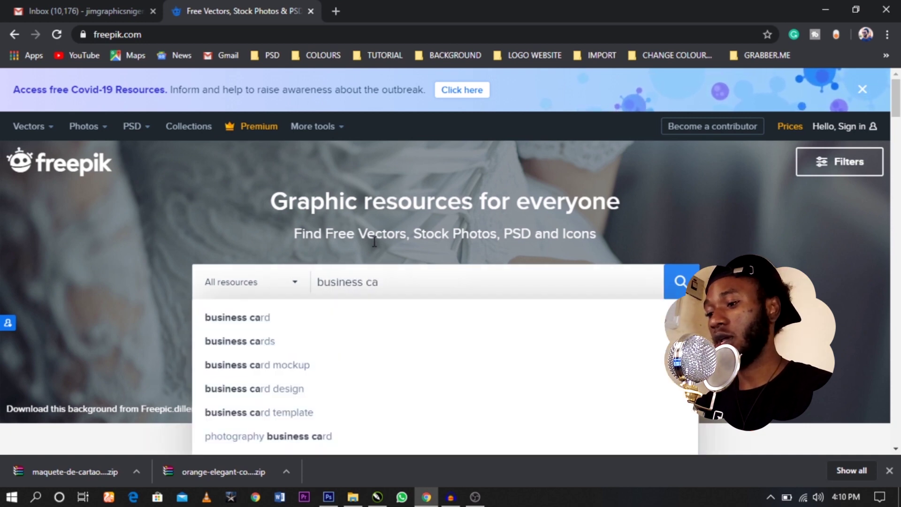
type("rd mockup")
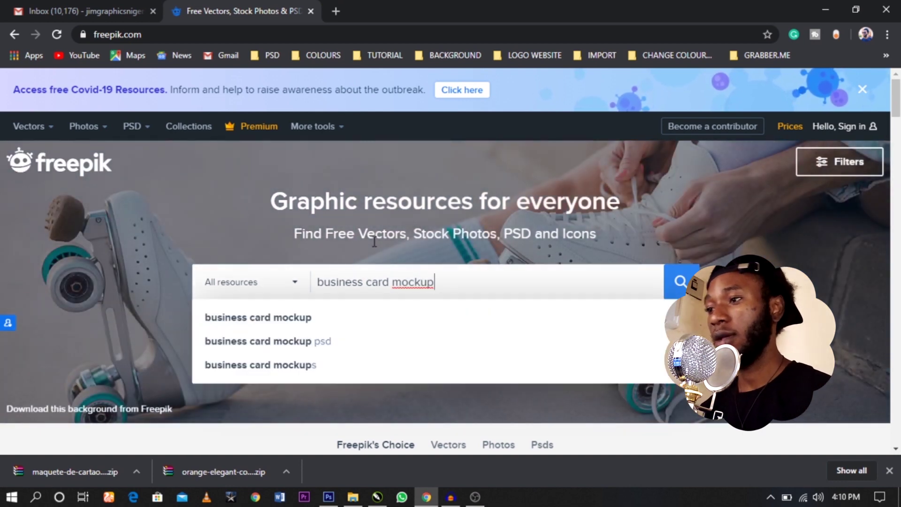
key("Return")
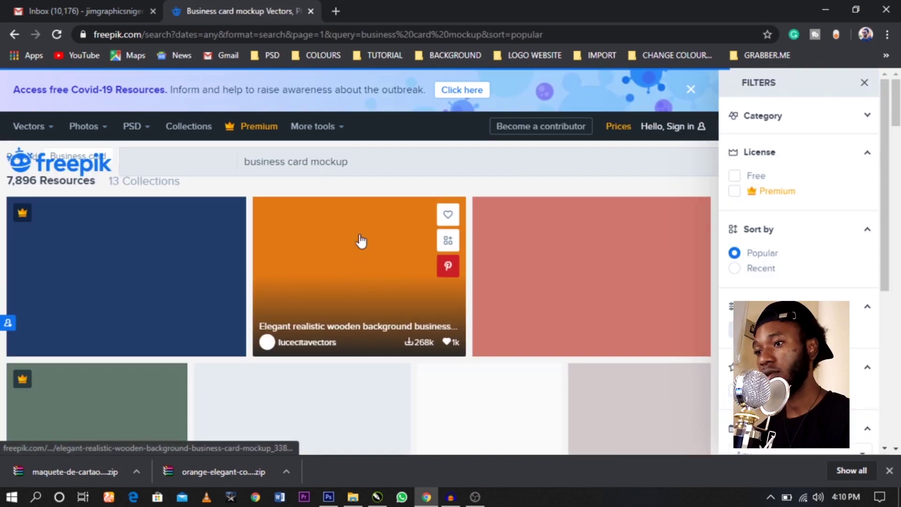
- Scroll through the business card mockup results and the Filters panel
scroll(357, 240, "down", 3)
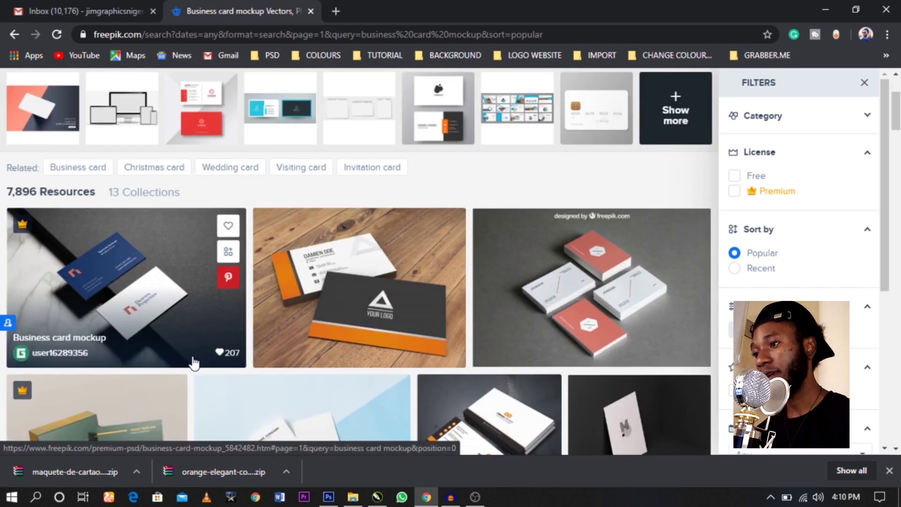
scroll(140, 287, "down", 3)
scroll(300, 391, "down", 1)
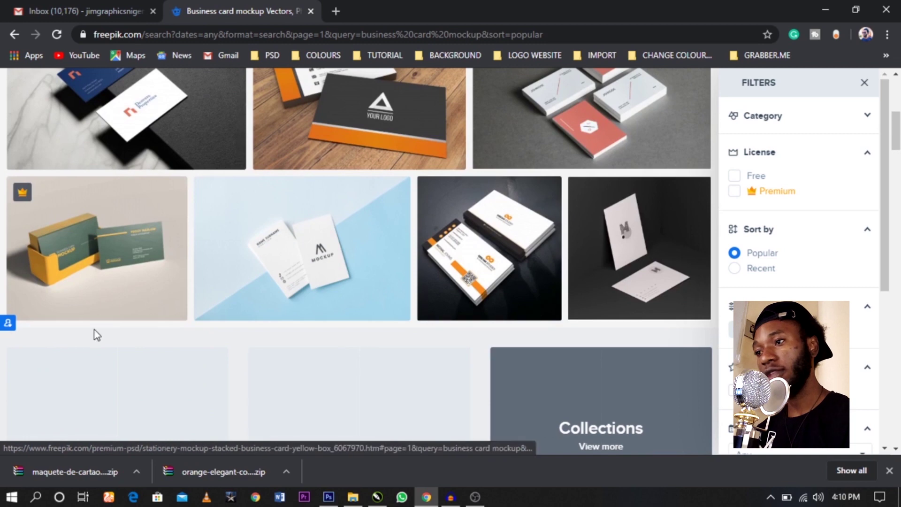
scroll(98, 328, "up", 7)
scroll(371, 310, "down", 3)
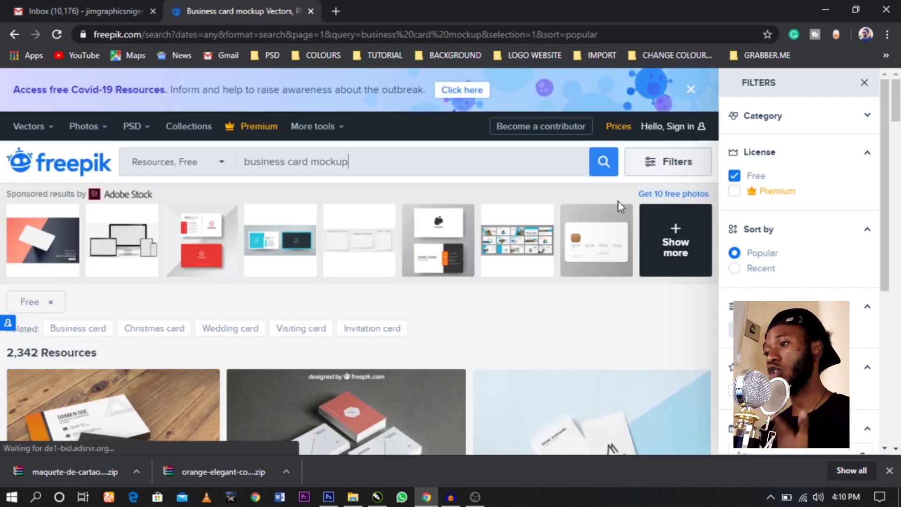
scroll(618, 202, "down", 1)
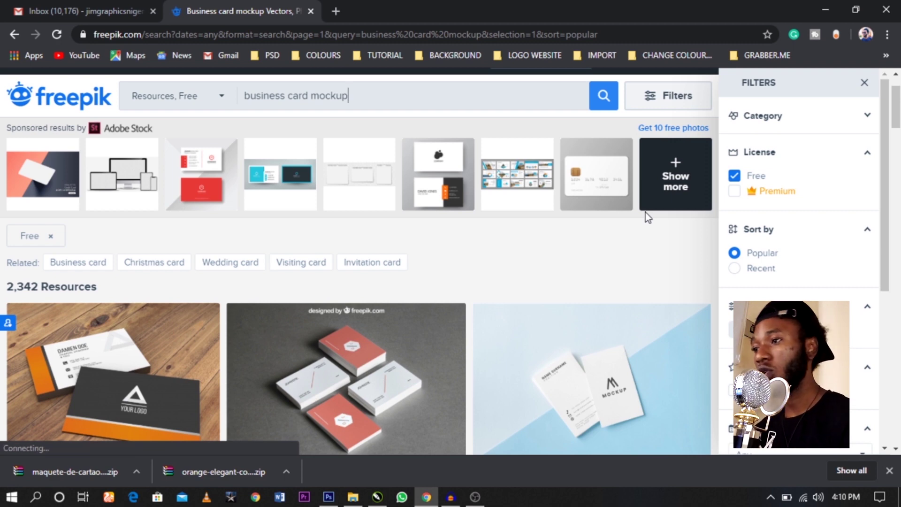
scroll(454, 227, "down", 2)
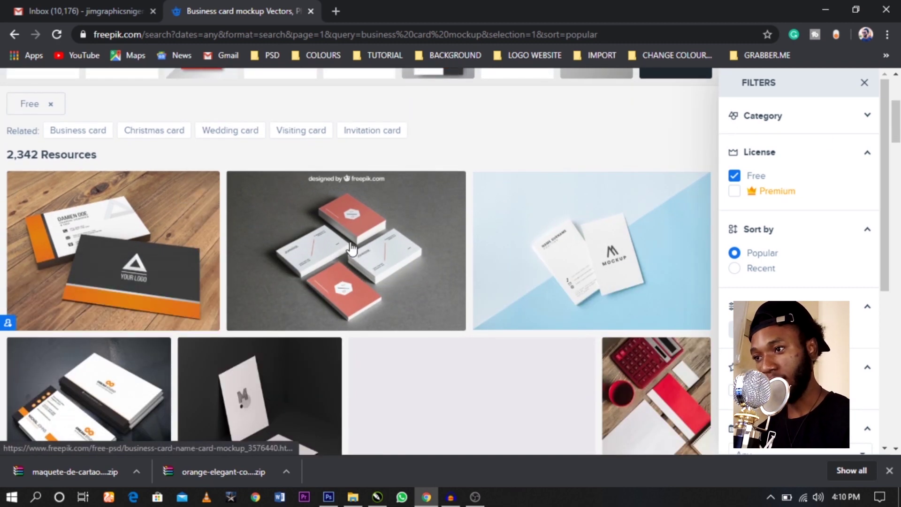
- Open the wooden-table mockup, start its Free Download, and cancel the duplicate download
left_click(92, 256)
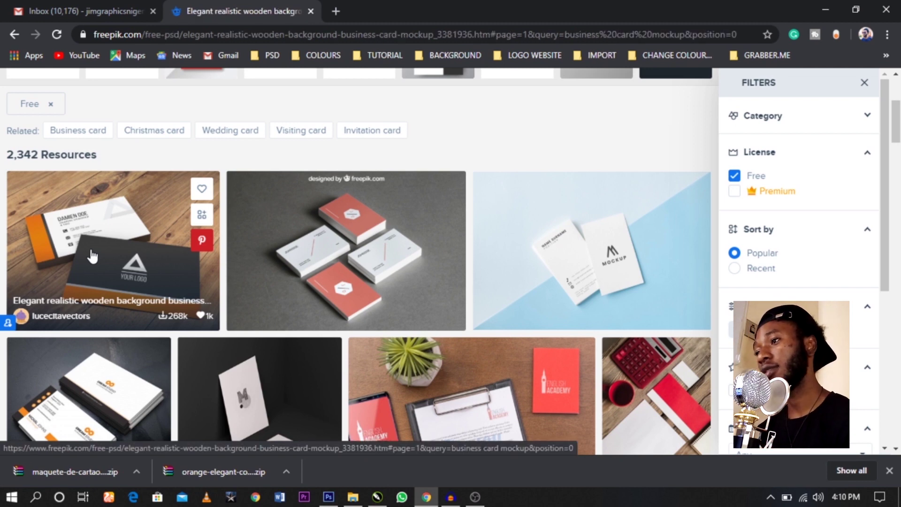
scroll(92, 253, "down", 2)
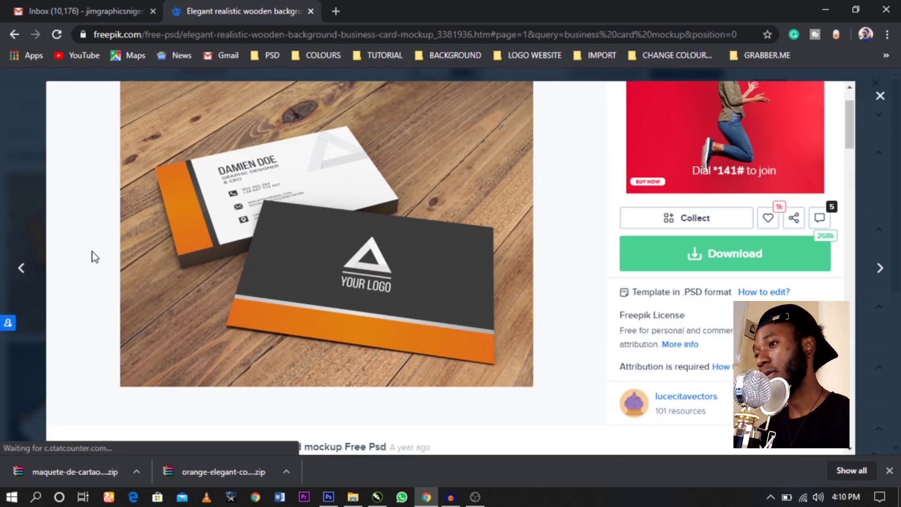
scroll(94, 255, "up", 2)
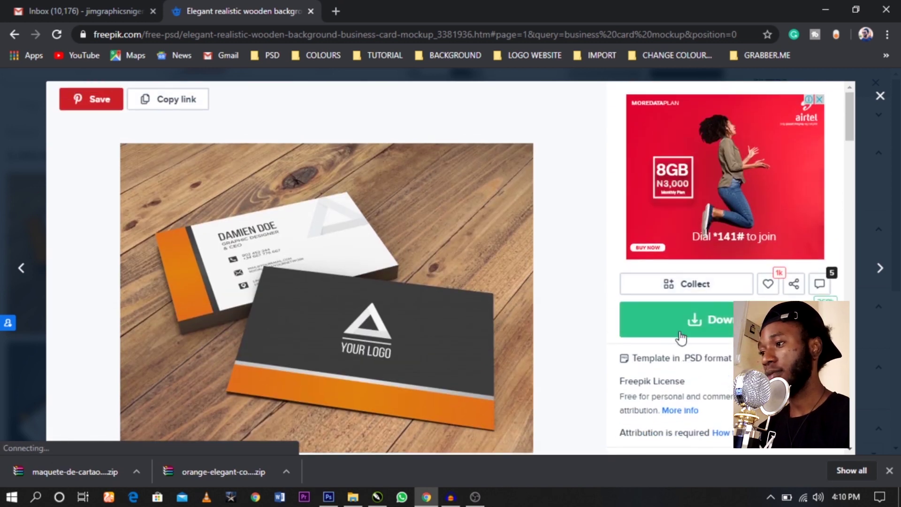
left_click(709, 324)
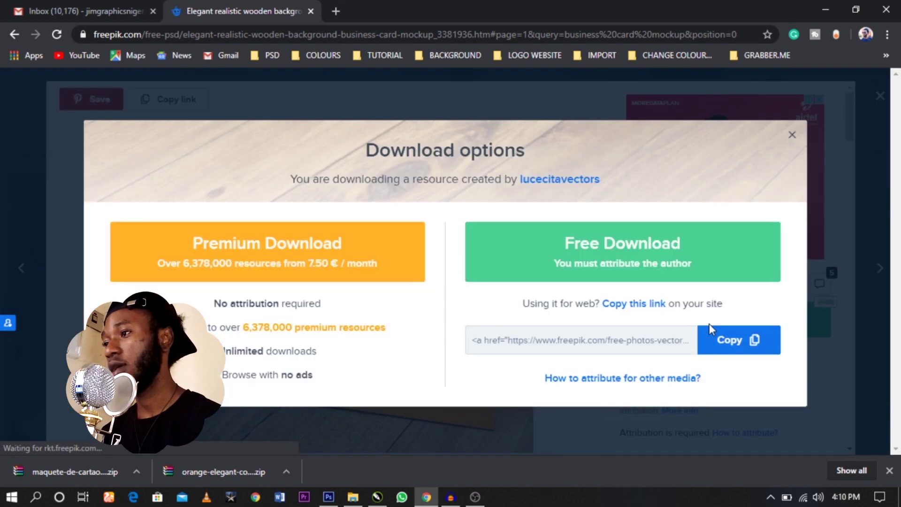
left_click(629, 262)
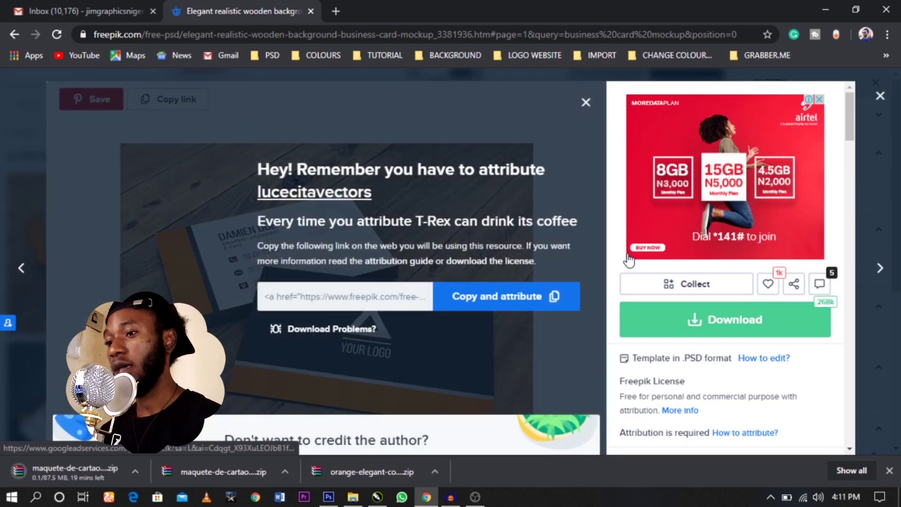
left_click(136, 473)
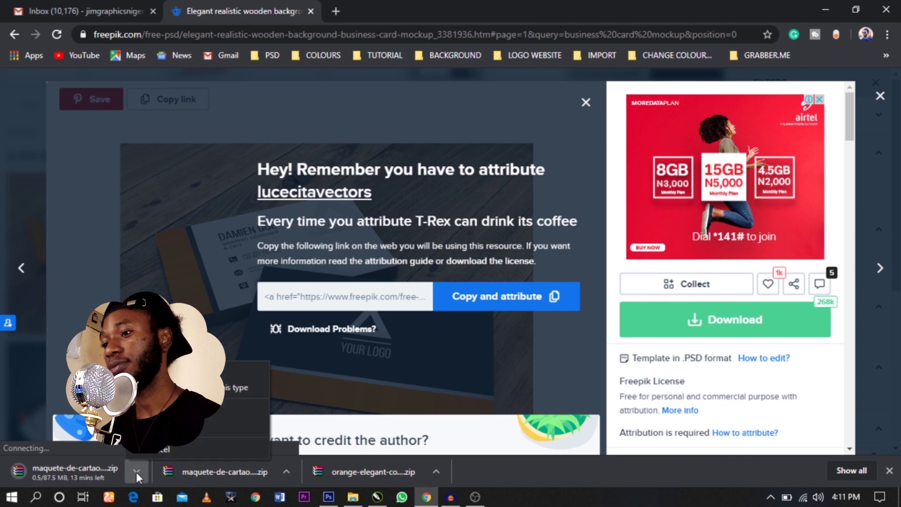
left_click(153, 452)
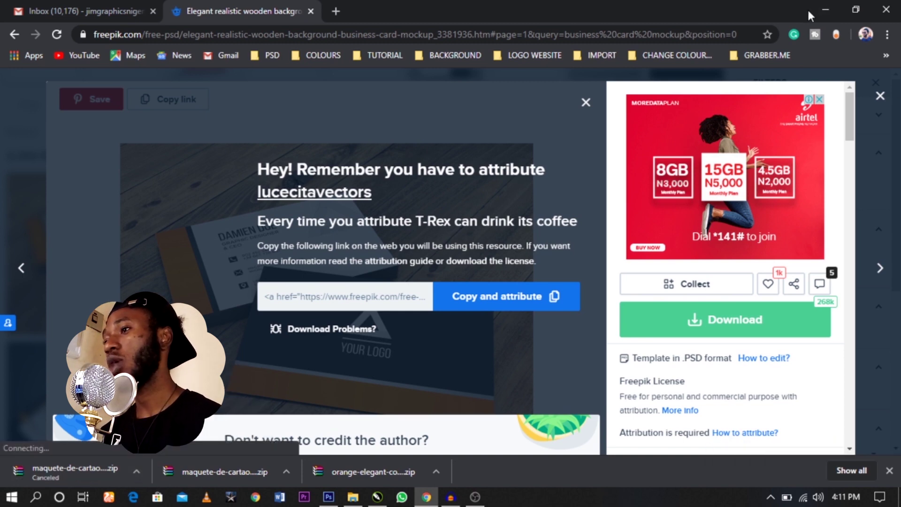
- Open the maquete business card mockup zip from the Downloads folder in File Explorer
left_click(827, 6)
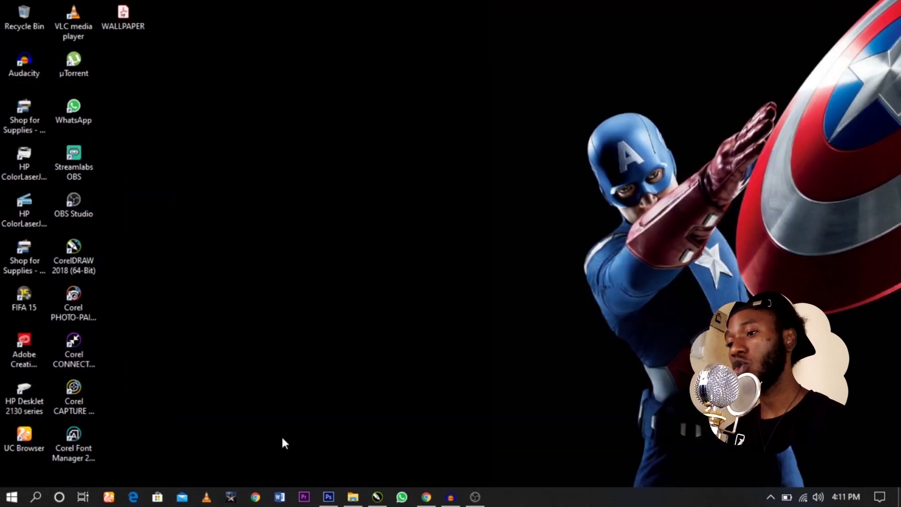
left_click(353, 496)
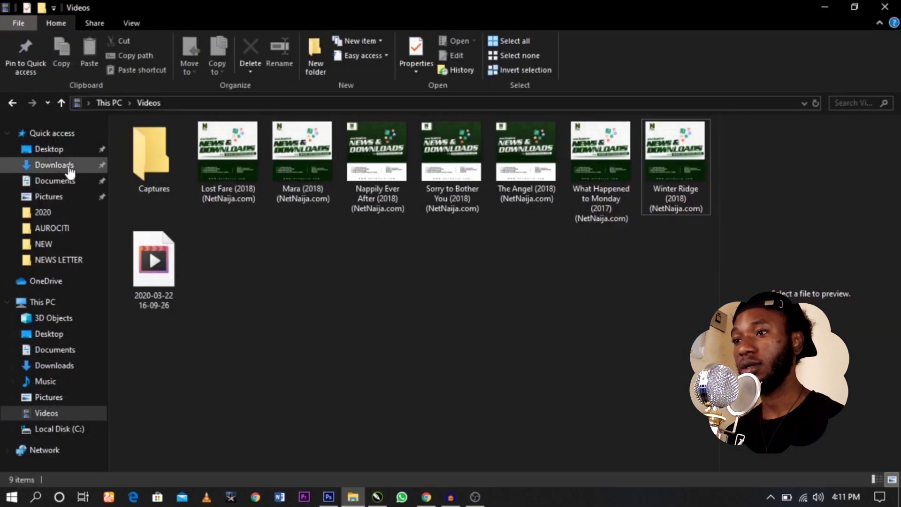
left_click(55, 165)
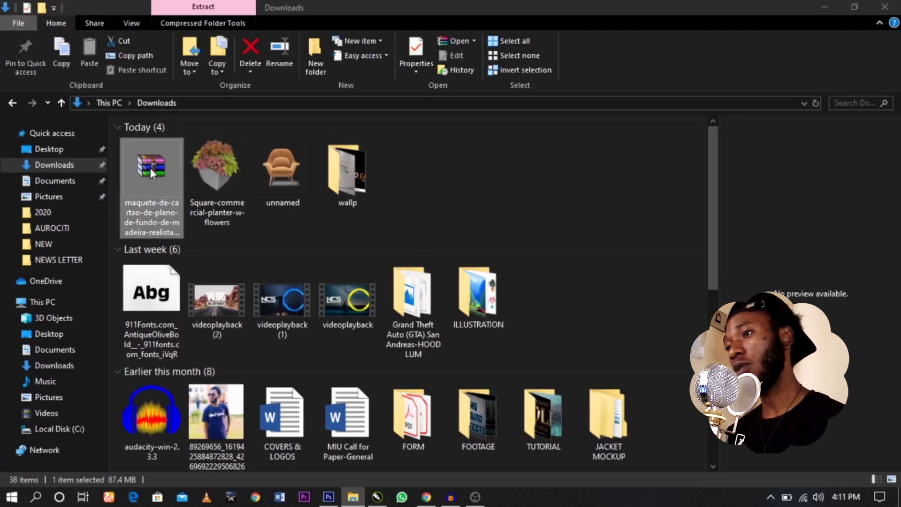
double_click(211, 199)
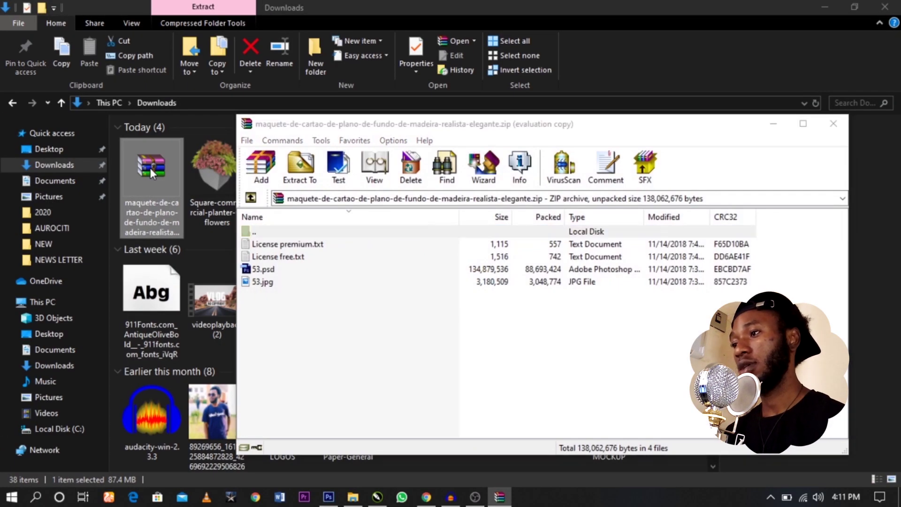
- Dismiss the WinRAR reminder and open 53.psd from the mockup archive in Photoshop
left_click(644, 238)
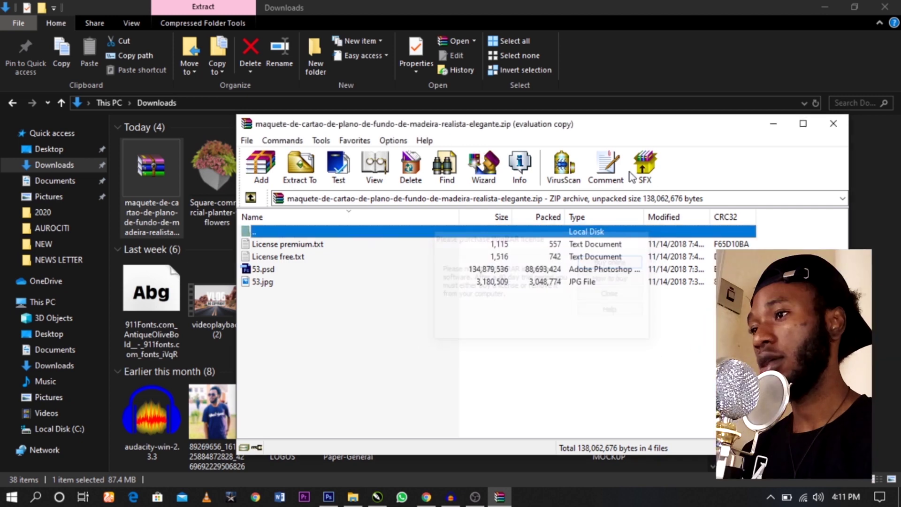
left_click_drag(613, 123, 518, 92)
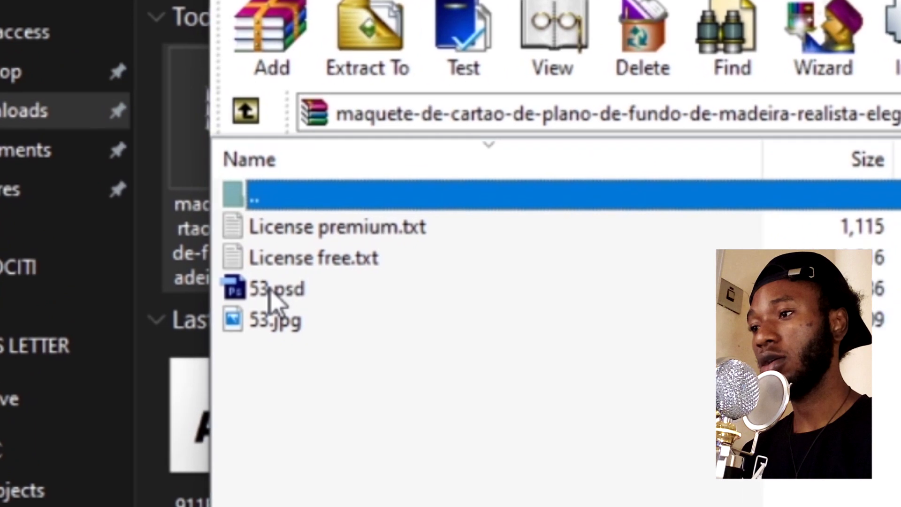
double_click(271, 291)
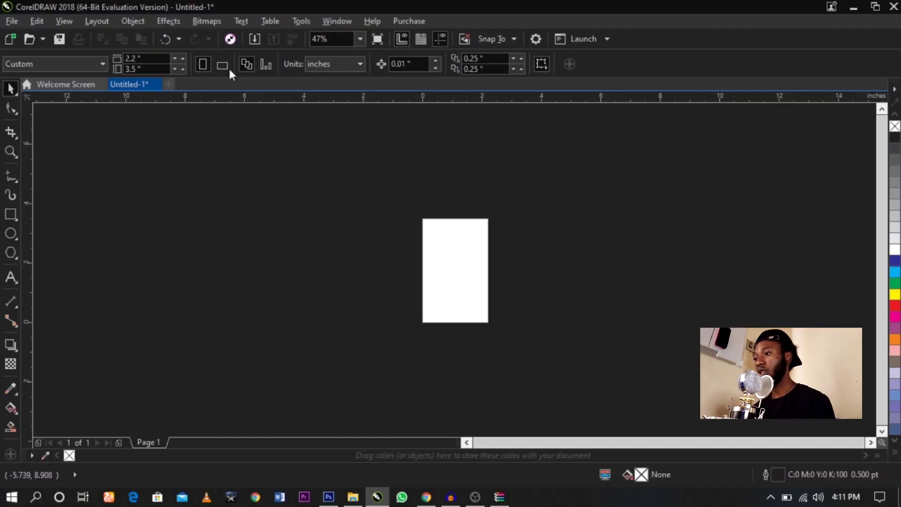
- Make the page landscape and add 'Jim Graphics' text, moved left and slightly shrunk
left_click(228, 68)
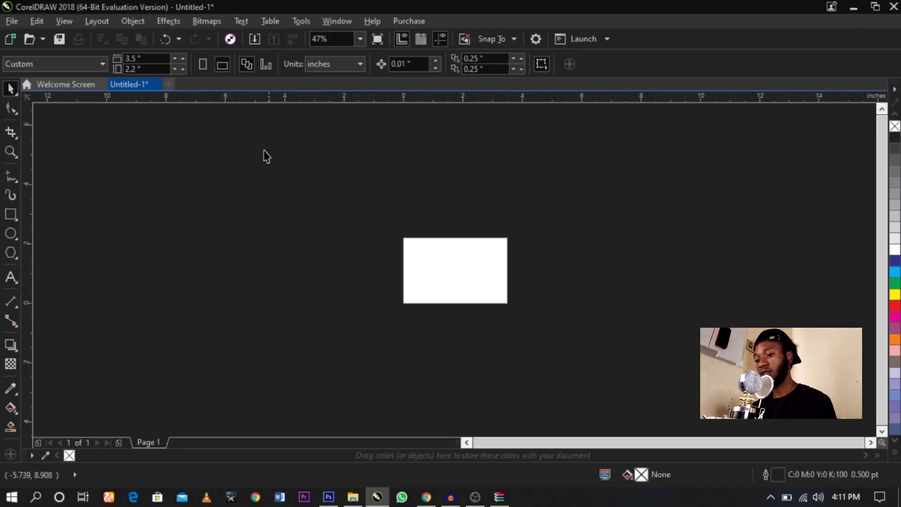
key("shift+F4")
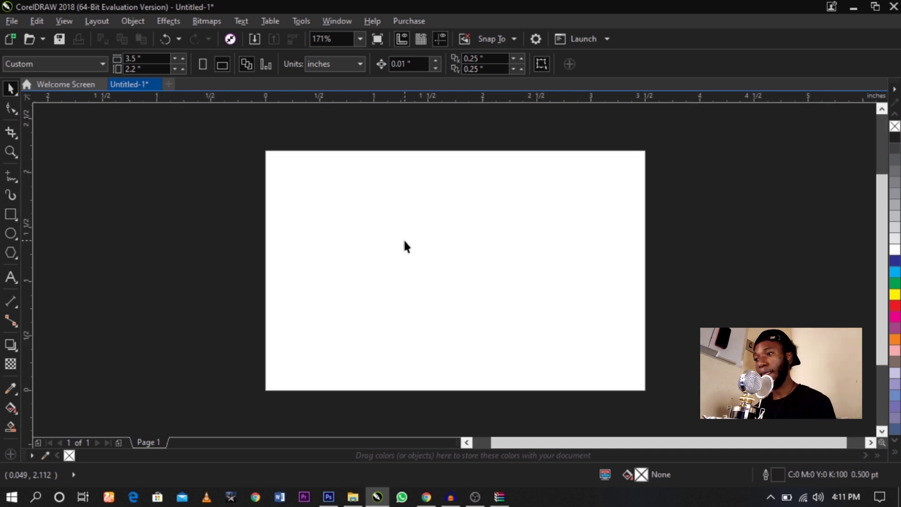
left_click(13, 277)
left_click(439, 277)
type("Jim Graf")
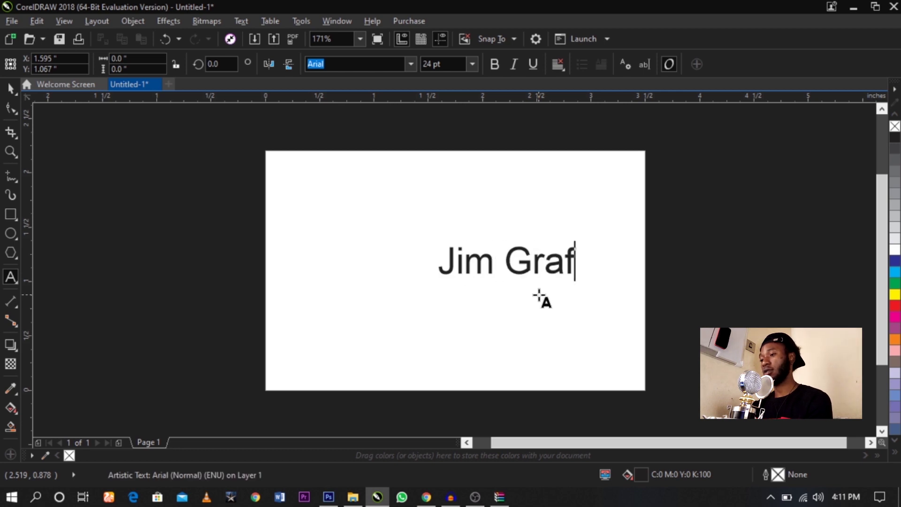
key("BackSpace")
key("BackSpace")
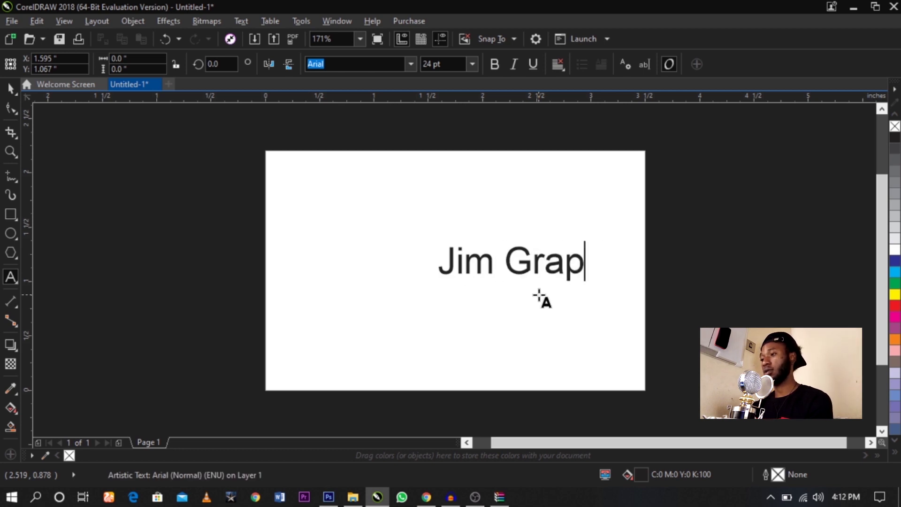
key("ctrl+space")
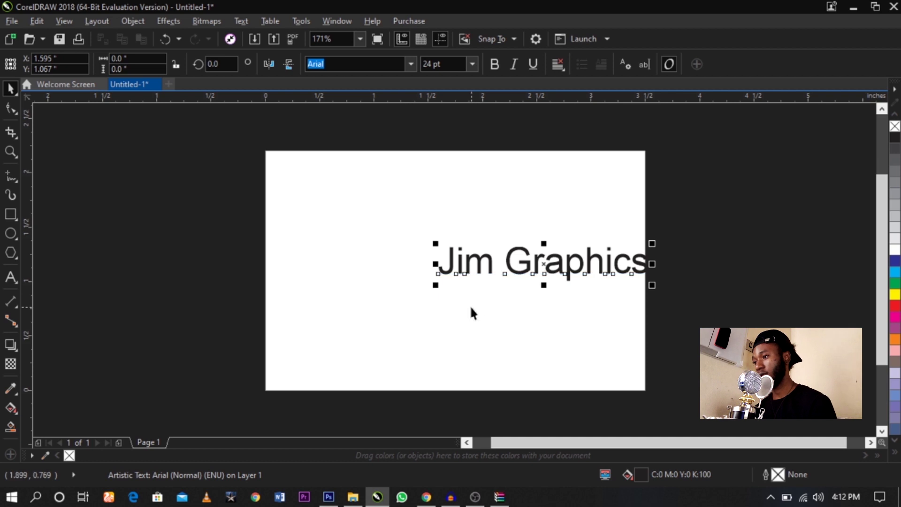
left_click_drag(541, 276, 460, 283)
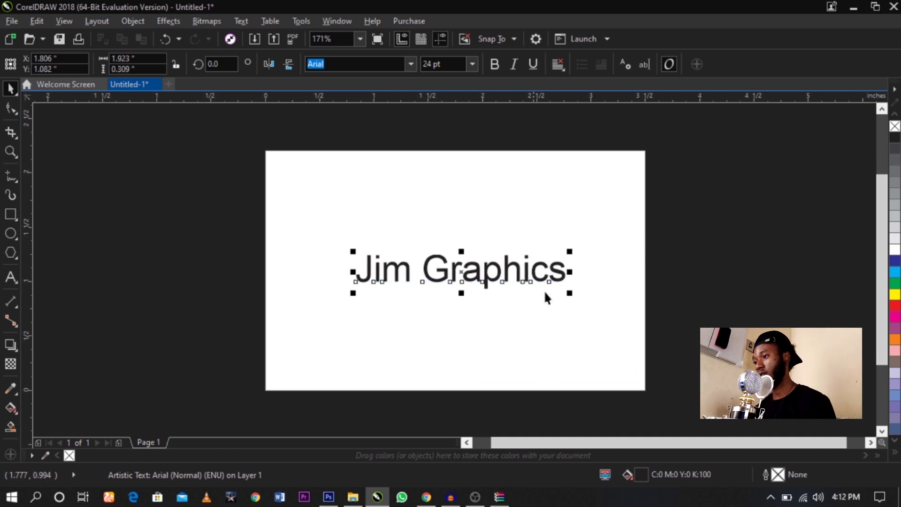
left_click_drag(570, 293, 542, 291)
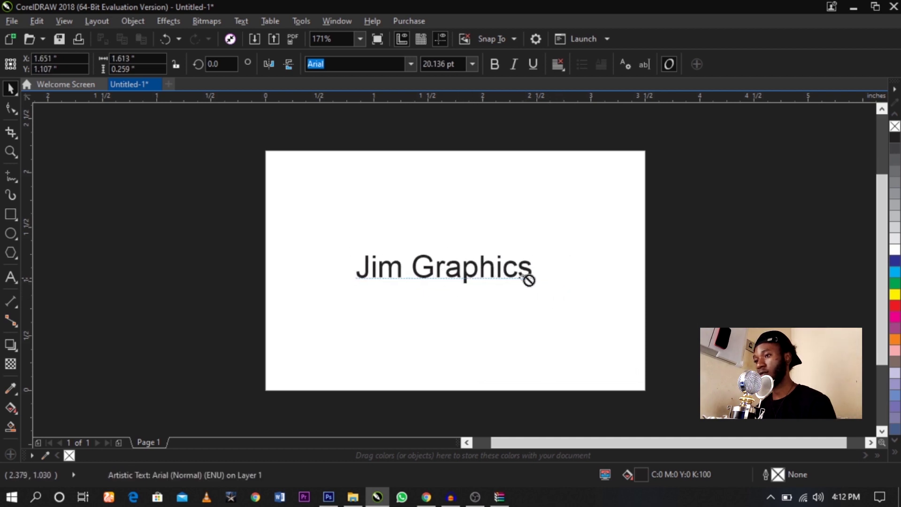
- Cover the page with a cyan-filled rectangle and centre the text on it
double_click(17, 215)
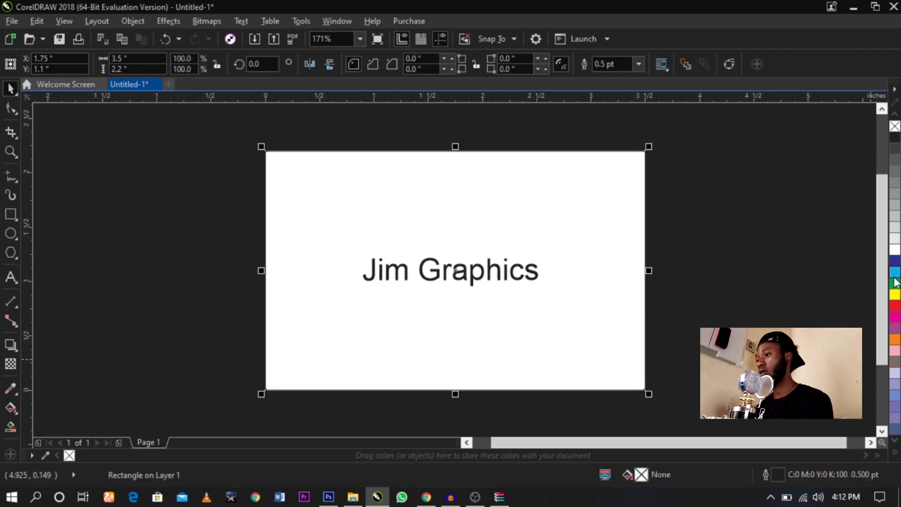
left_click(895, 272)
key("F6")
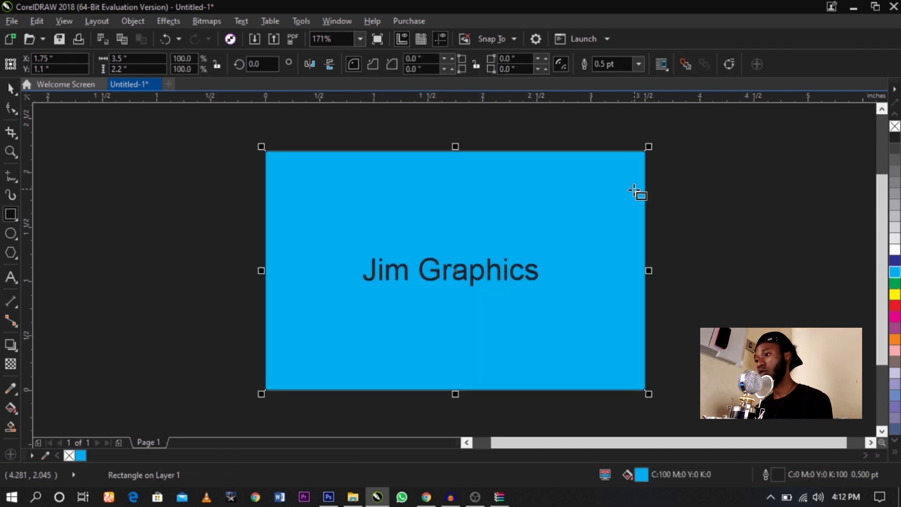
key("space")
left_click(691, 174)
key("ctrl+a")
key("c")
key("e")
left_click(707, 184)
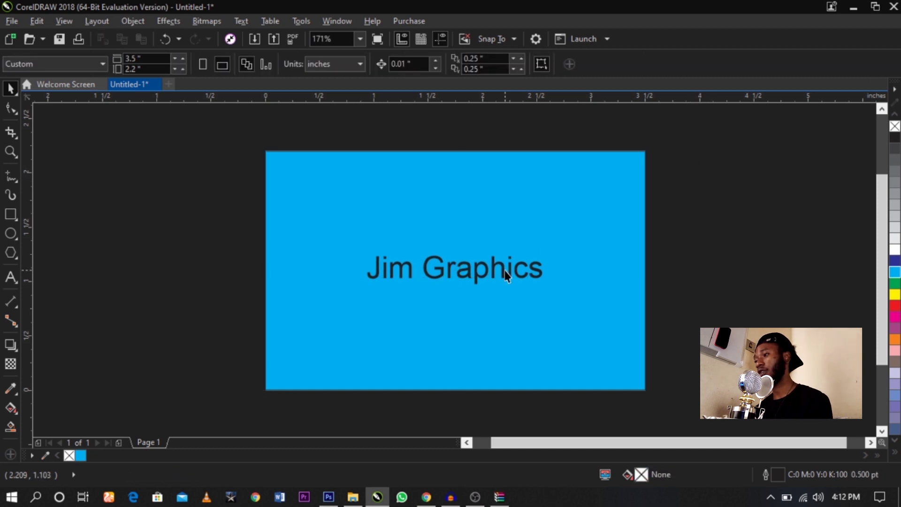
- Make the Jim Graphics text white and select all objects
left_click(506, 275)
left_click(895, 250)
left_click(792, 256)
key("ctrl+a")
- Export both card objects as a JPEG named '1' to the Desktop
left_click(674, 231)
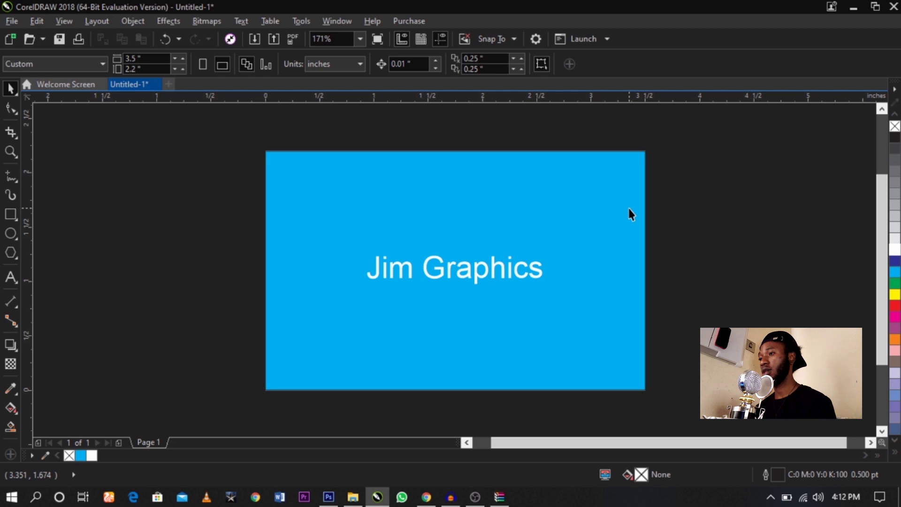
key("ctrl+a")
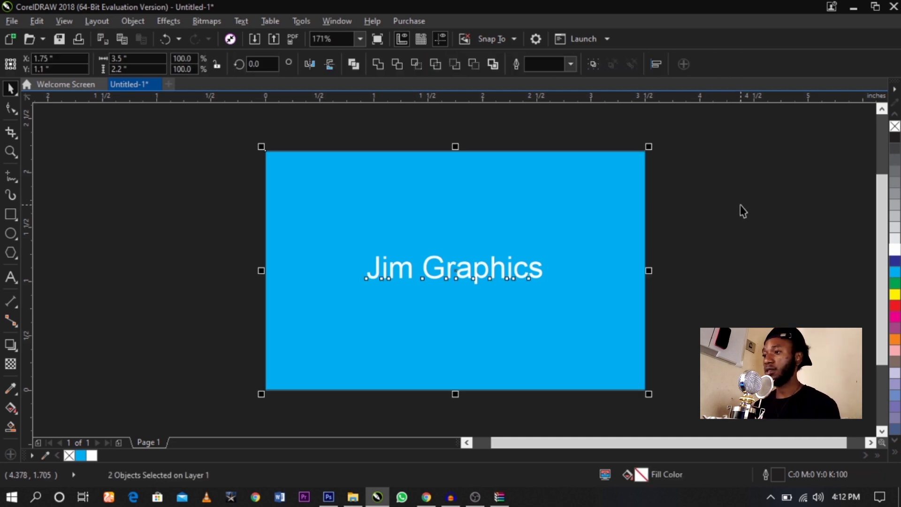
key("ctrl+e")
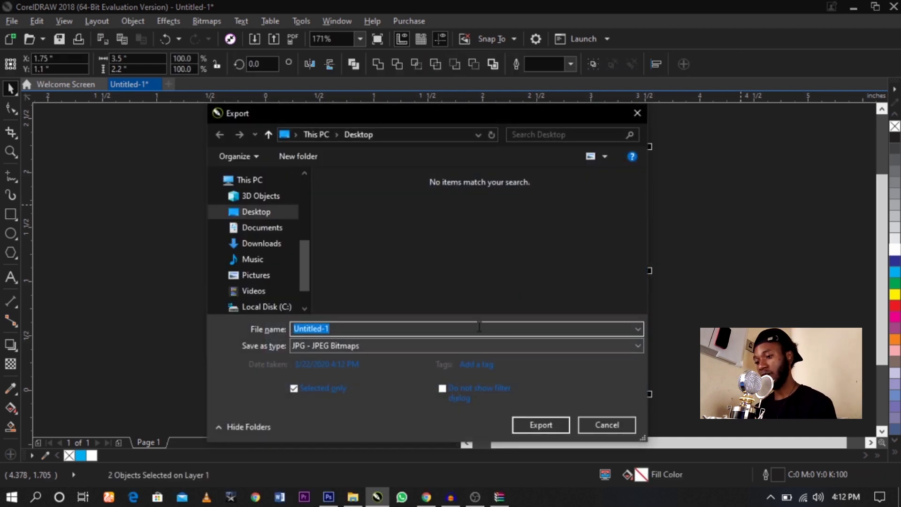
type("1")
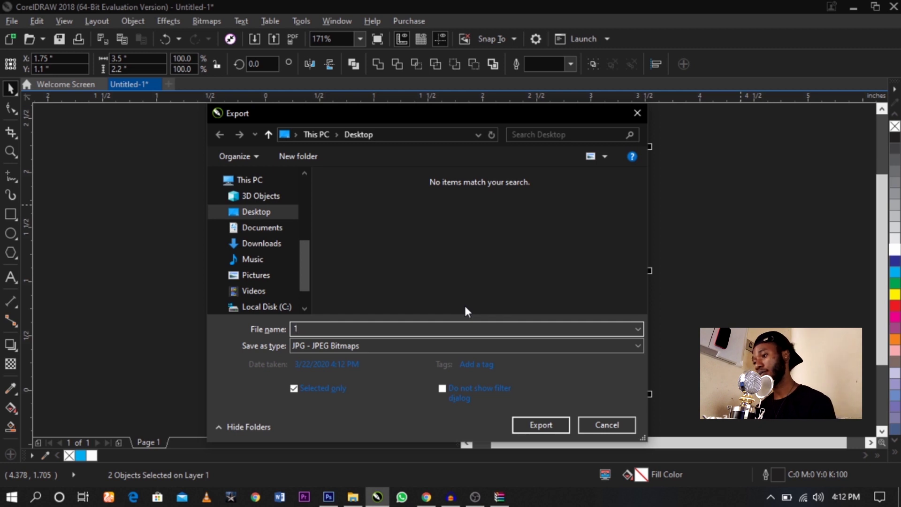
left_click(539, 425)
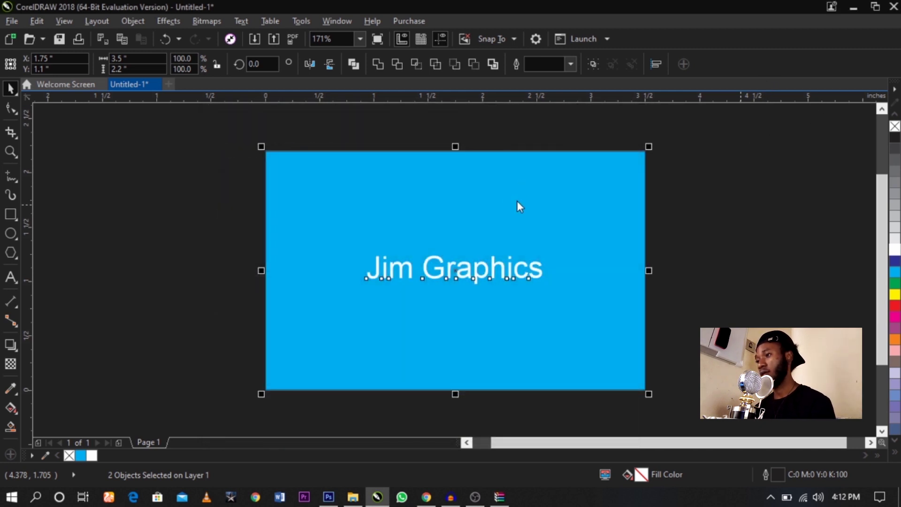
- Use RGB 24-bit colour and Highest quality for the JPEG, then minimise CorelDRAW
left_click(660, 185)
left_click(660, 210)
left_click(614, 264)
left_click(610, 276)
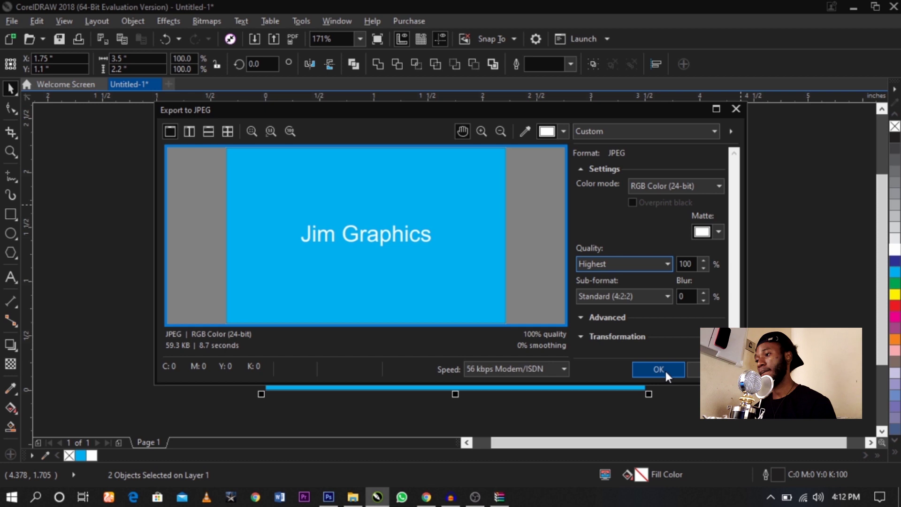
left_click(665, 369)
left_click(692, 398)
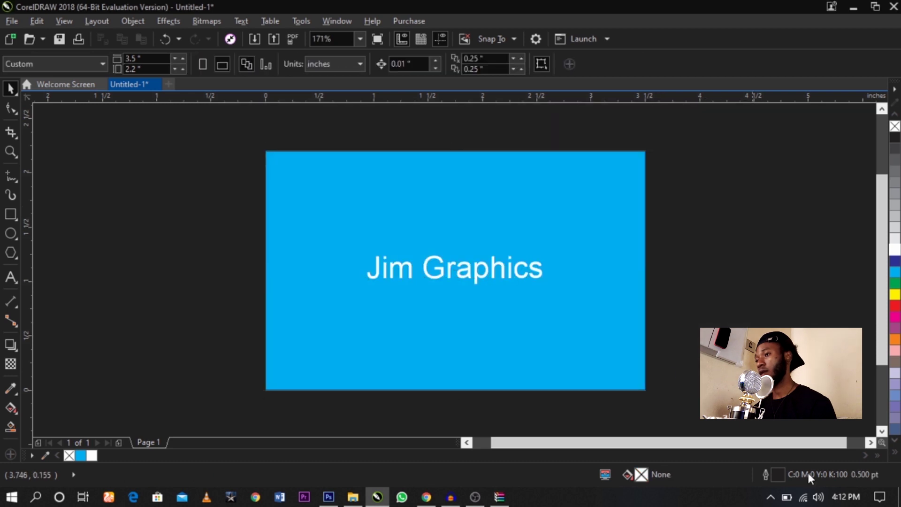
key("super+d")
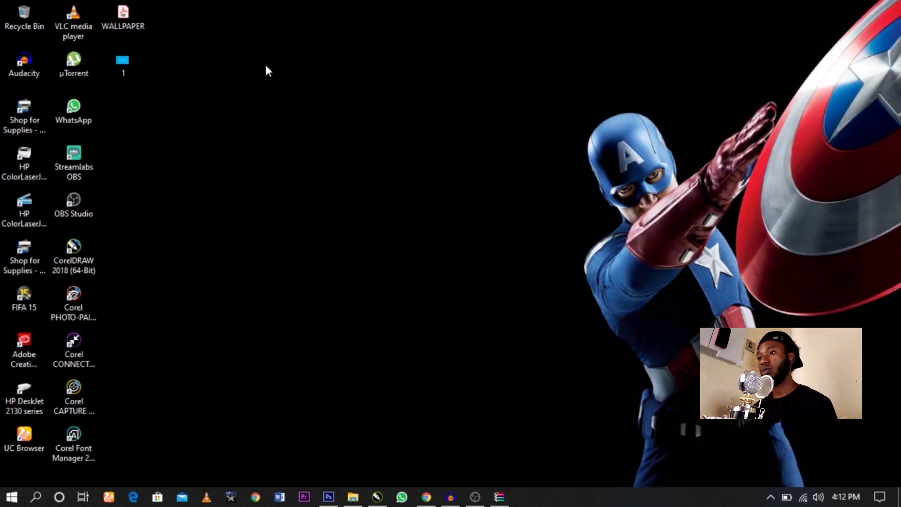
- Open 1.jpg in Photoshop, then toggle Card 1 and Card 2 in 53.psd to identify them
left_click_drag(130, 61, 379, 50)
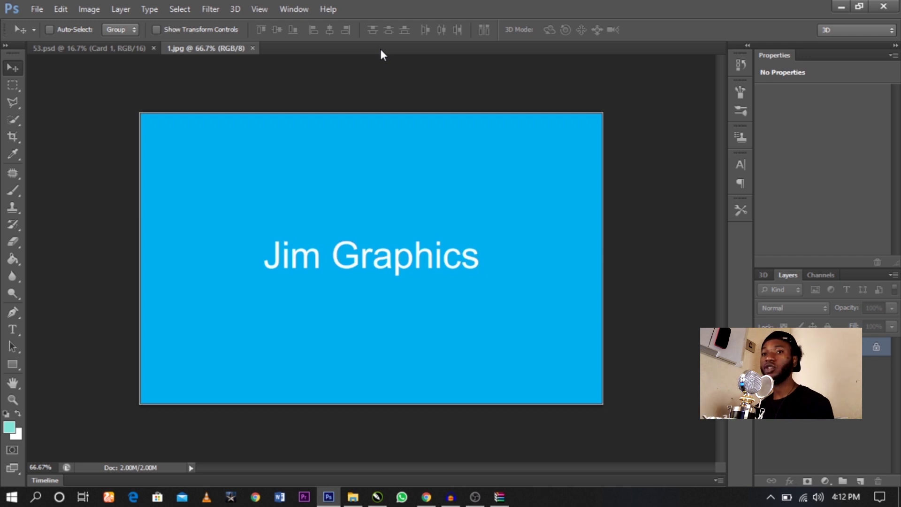
left_click(105, 49)
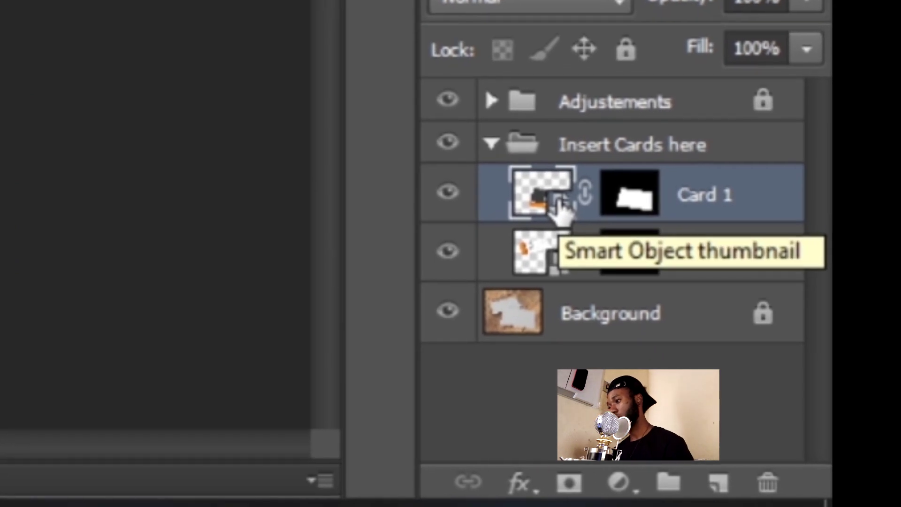
left_click(448, 192)
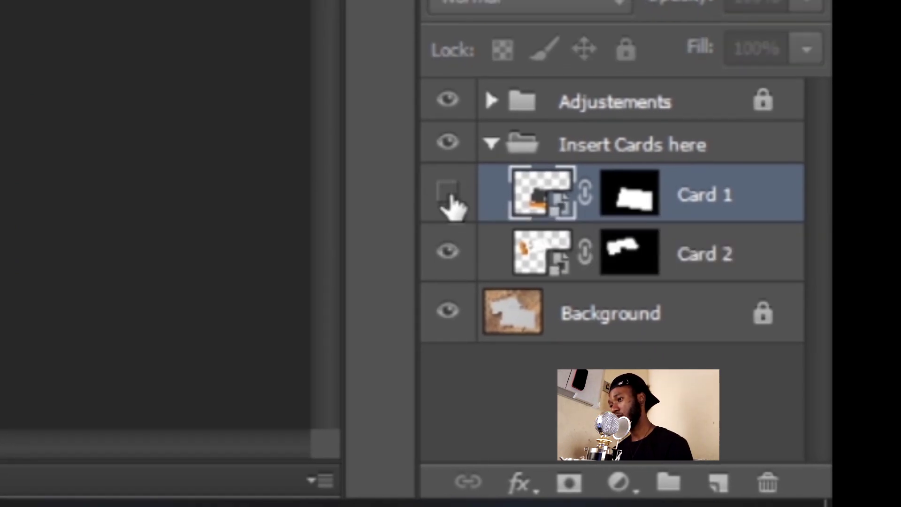
left_click(447, 193)
left_click(447, 192)
left_click(447, 193)
left_click(447, 193)
left_click(448, 193)
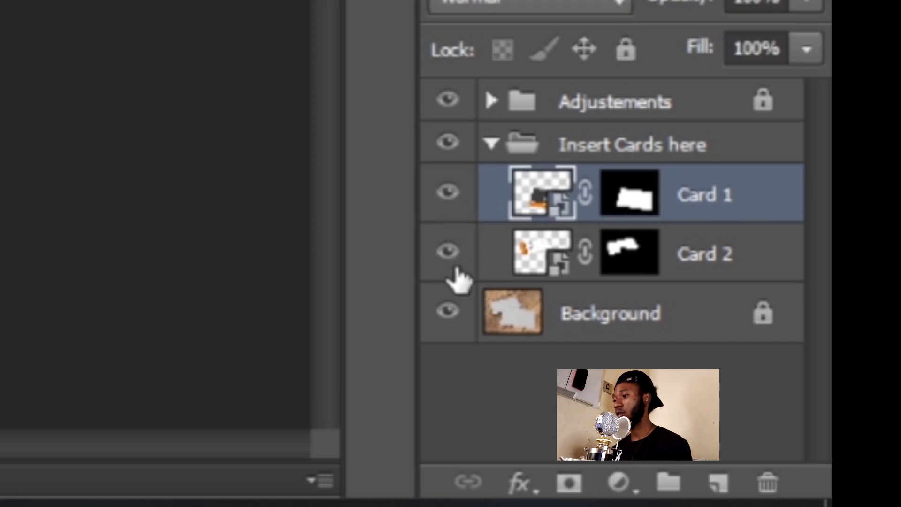
left_click(447, 251)
left_click(447, 251)
left_click(448, 251)
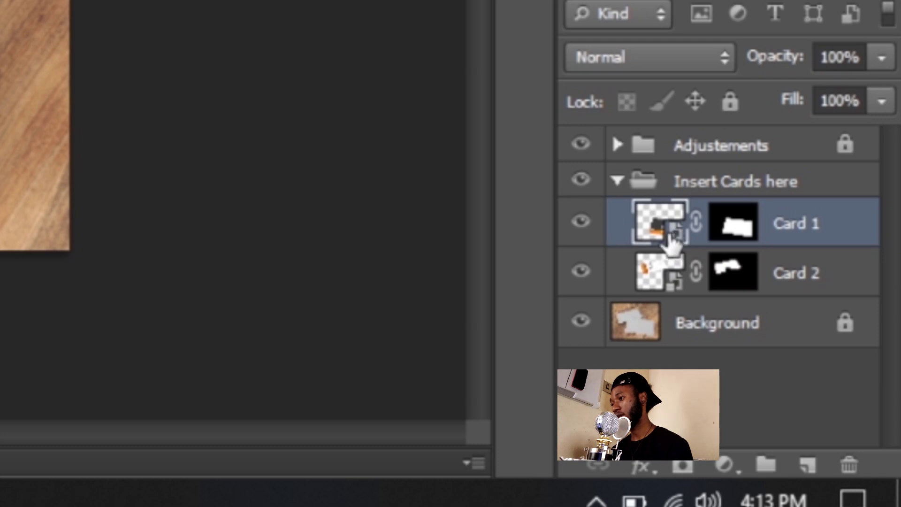
- Open Card 1's smart object and drag the blue Jim Graphics image into it
double_click(671, 235)
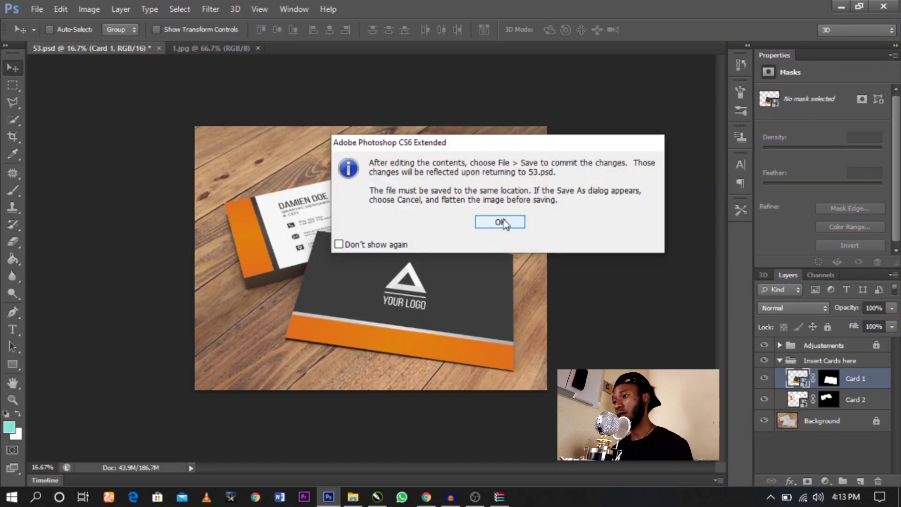
left_click(503, 221)
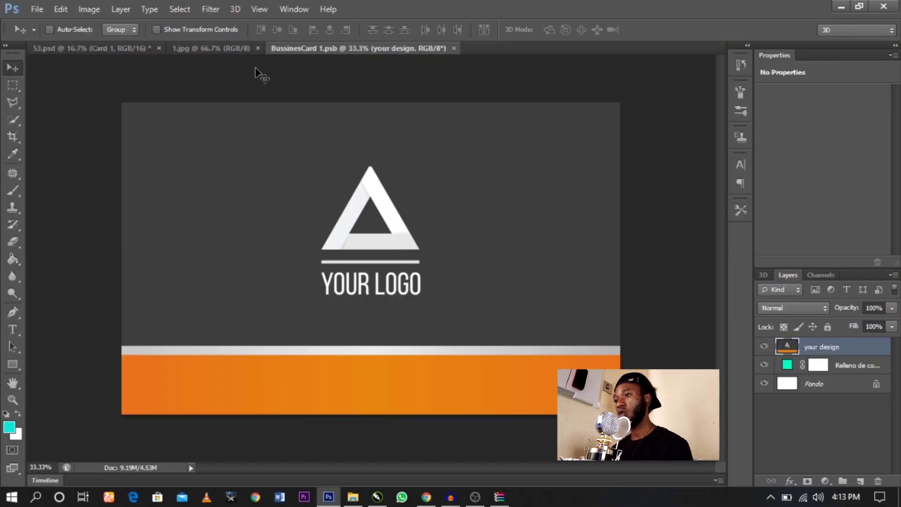
left_click(220, 45)
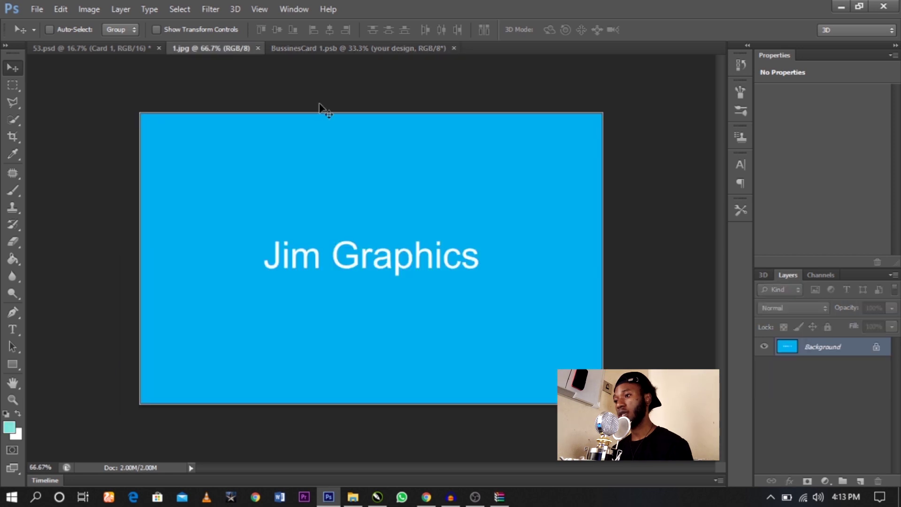
left_click_drag(374, 275, 331, 198)
left_click(511, 240)
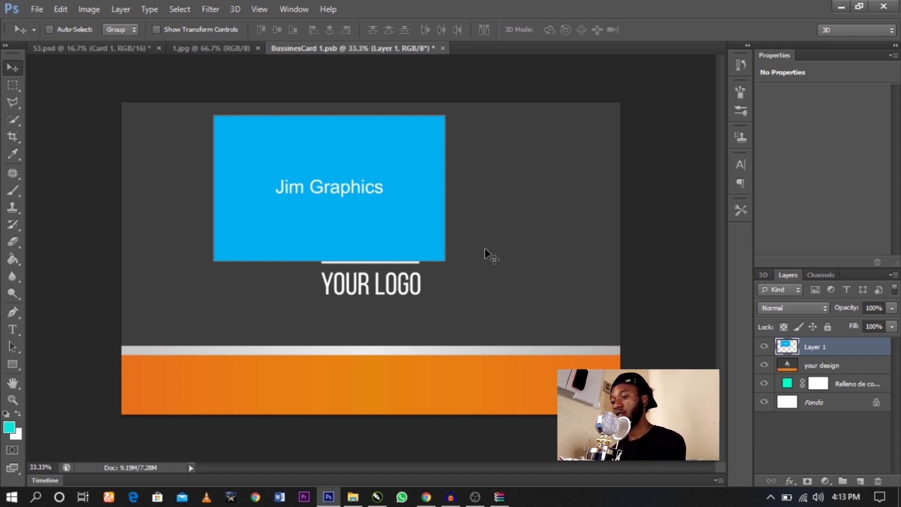
- Scale the design to cover the whole card, then save and close the smart object
key("ctrl+t")
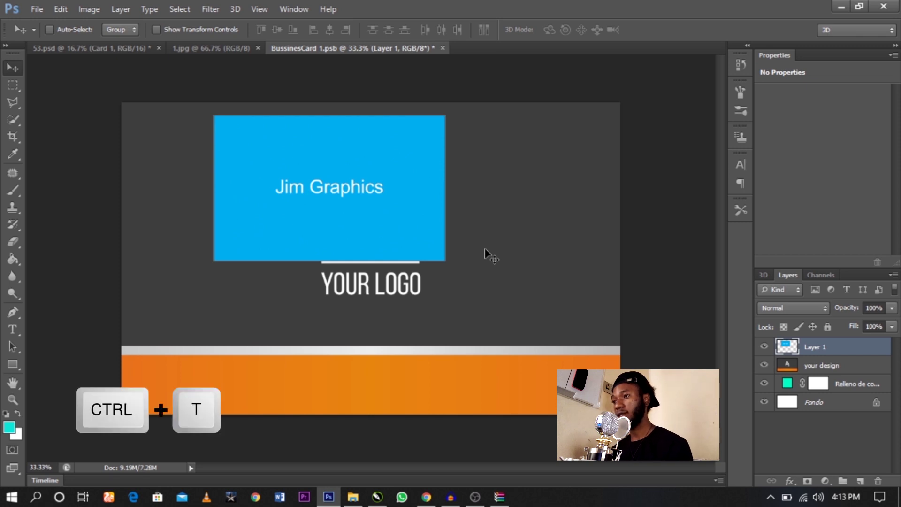
left_click_drag(391, 188, 298, 174)
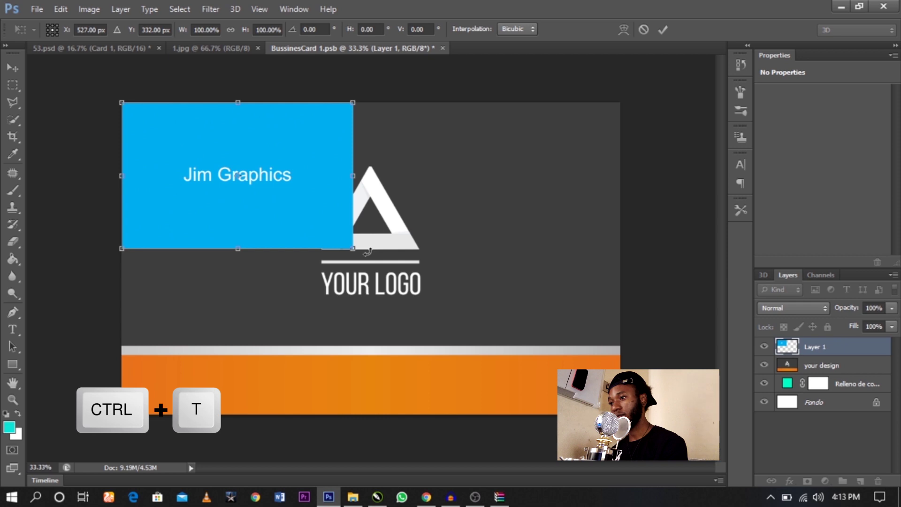
left_click_drag(353, 250, 621, 417)
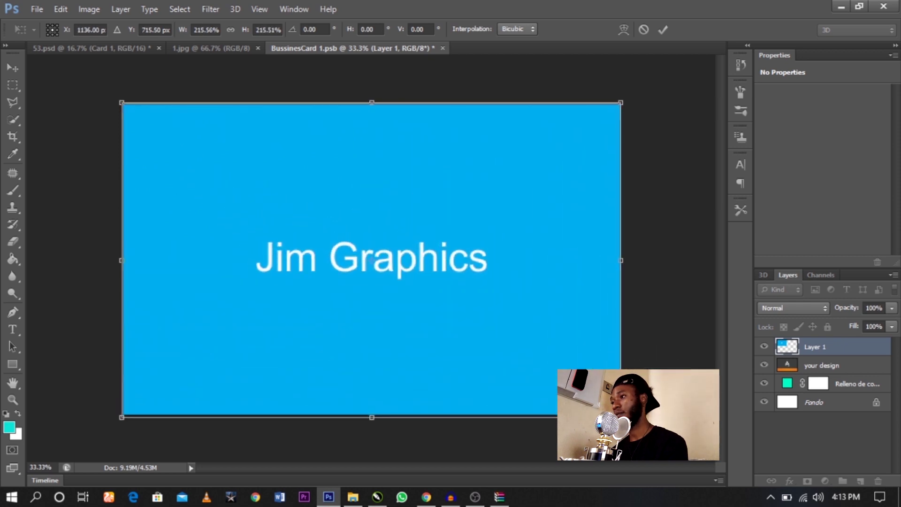
left_click(663, 30)
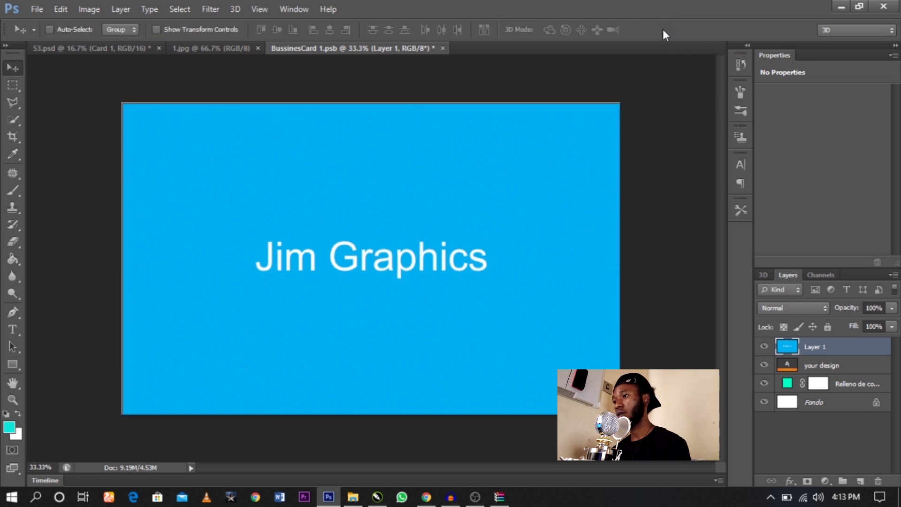
left_click(443, 48)
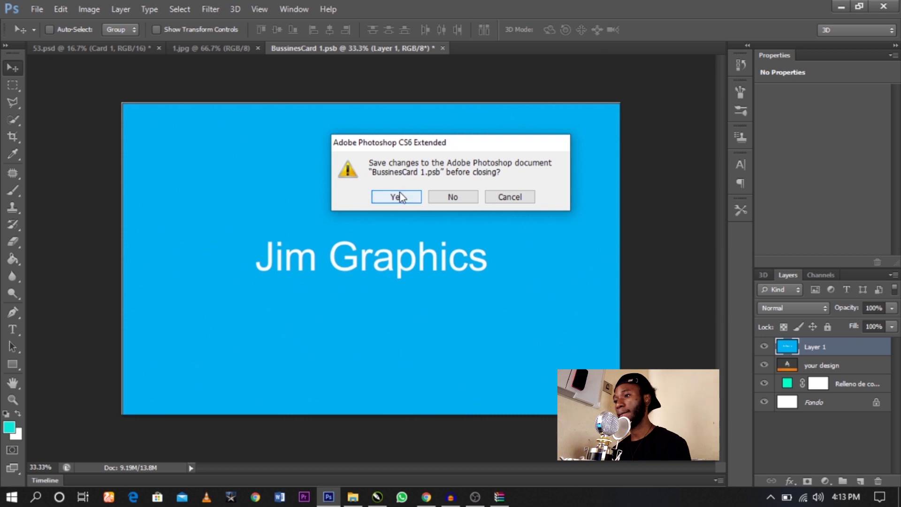
left_click(397, 197)
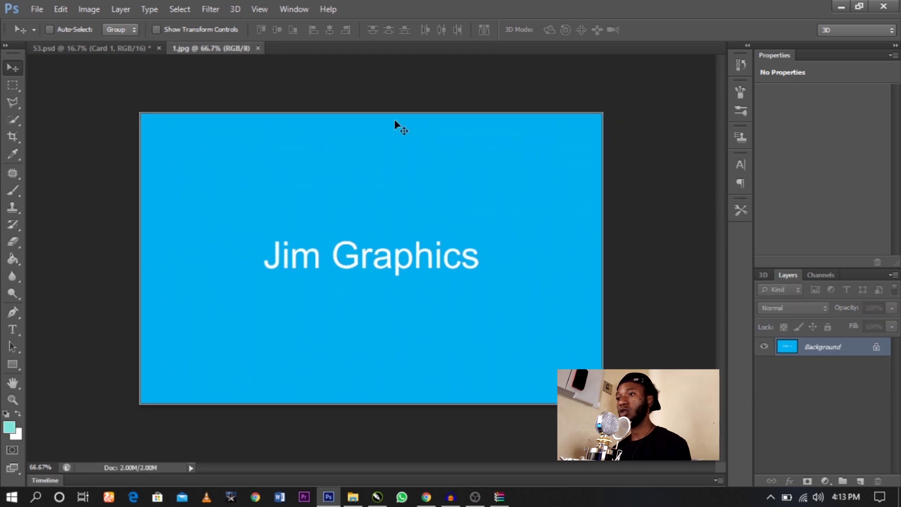
left_click(102, 47)
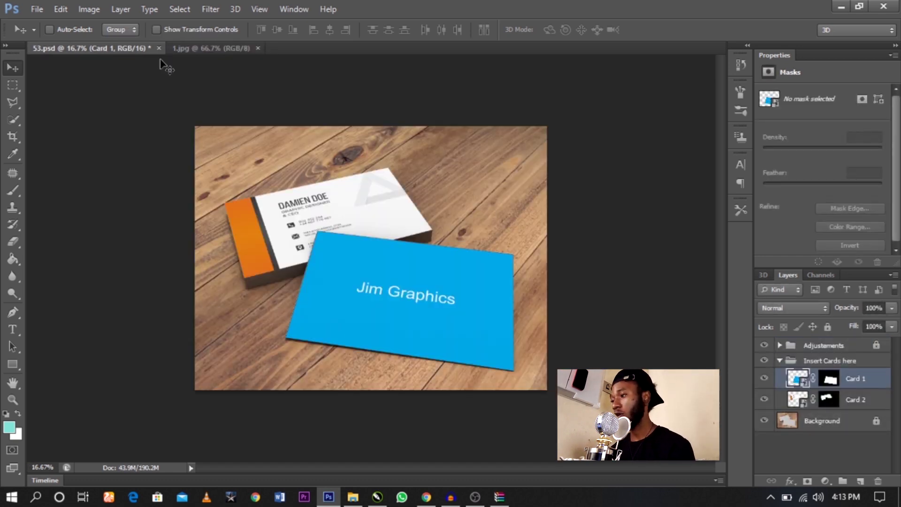
- Open Card 2's smart object and drag the blue 1.jpg design into it
double_click(798, 400)
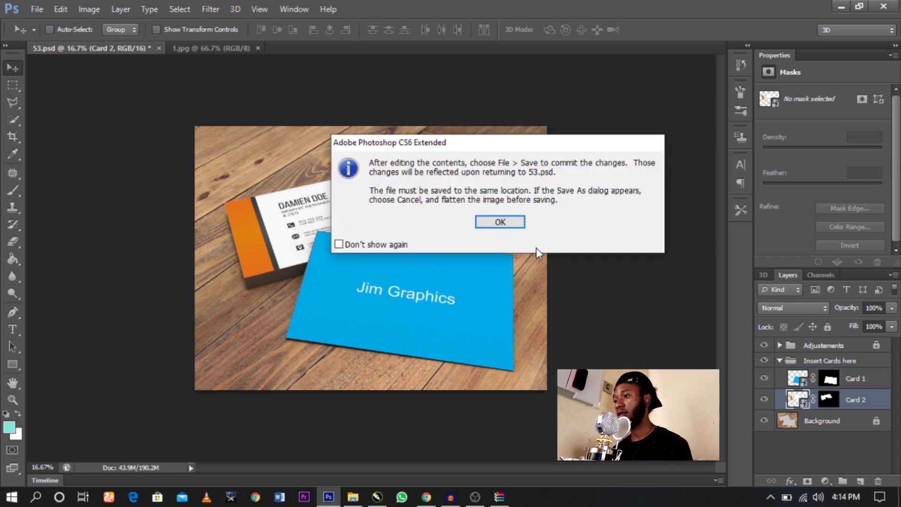
left_click(518, 224)
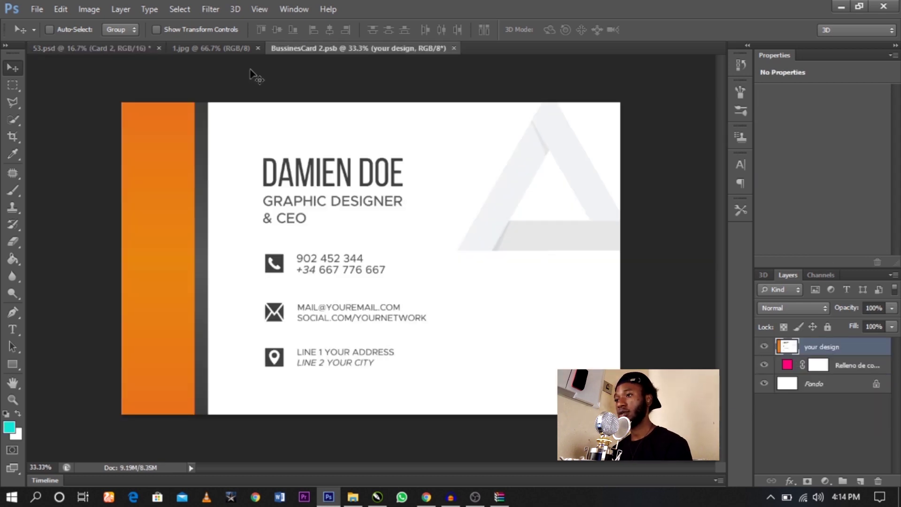
left_click(231, 49)
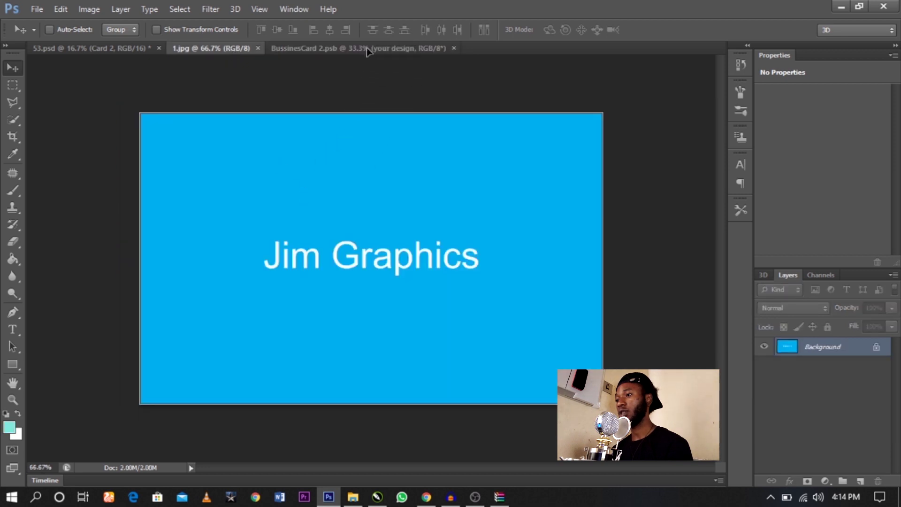
left_click_drag(367, 51, 427, 221)
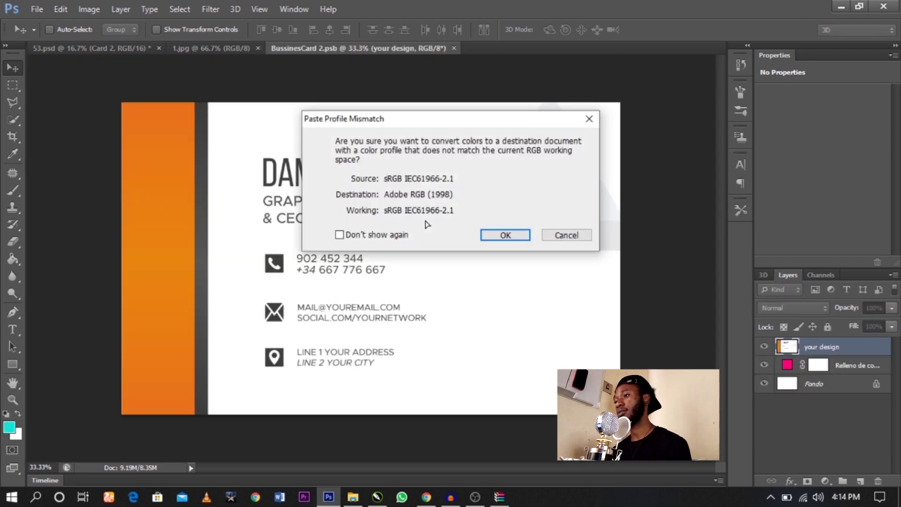
left_click(511, 233)
- Scale and position the Jim Graphics image so it fills the whole card
key("ctrl+t")
left_click_drag(459, 207, 282, 181)
left_click_drag(388, 262, 645, 431)
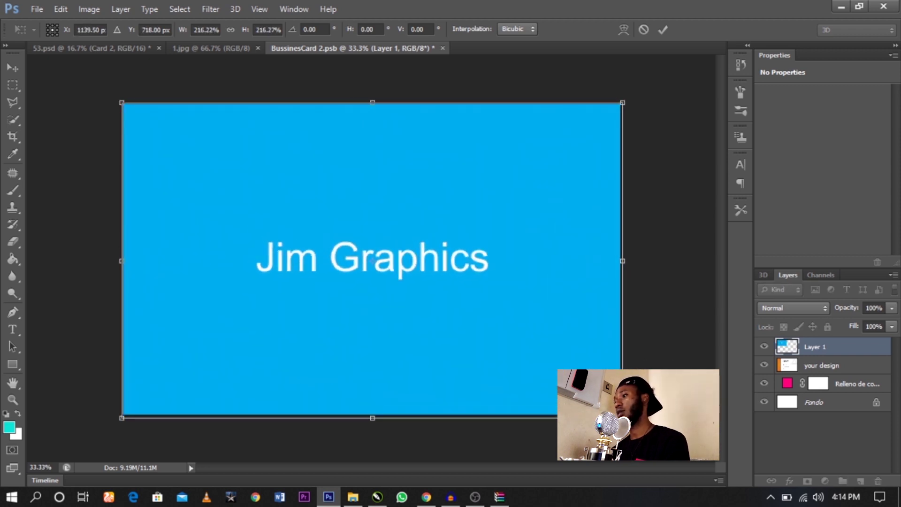
left_click(663, 30)
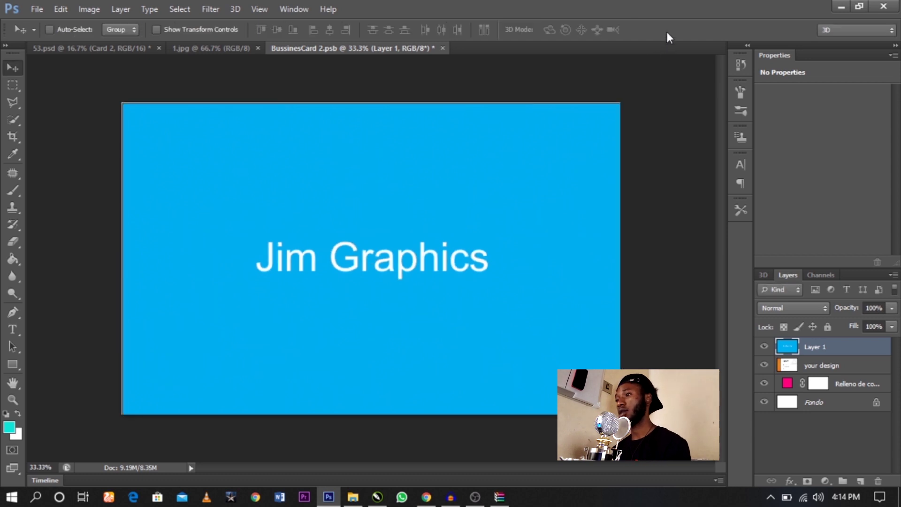
- Close and save BussinesCard 2.psb, returning to the 53.psd mockup
left_click(443, 48)
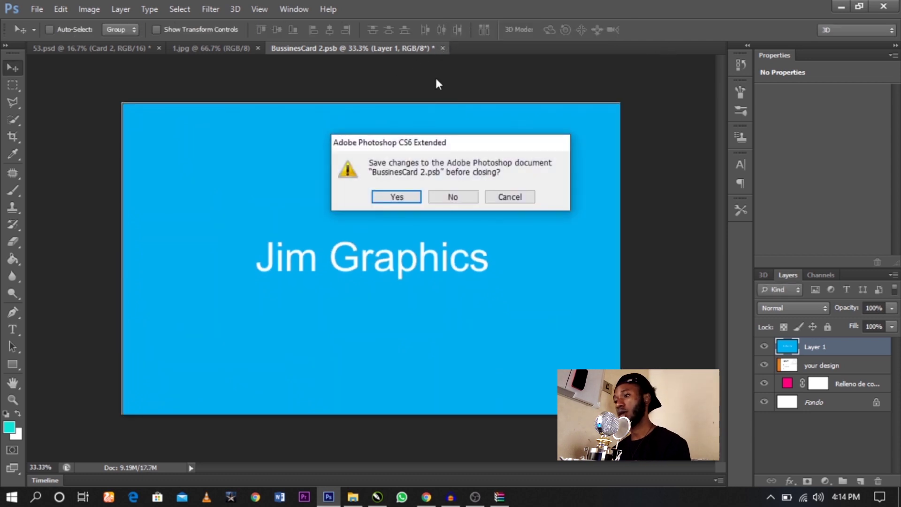
left_click(411, 196)
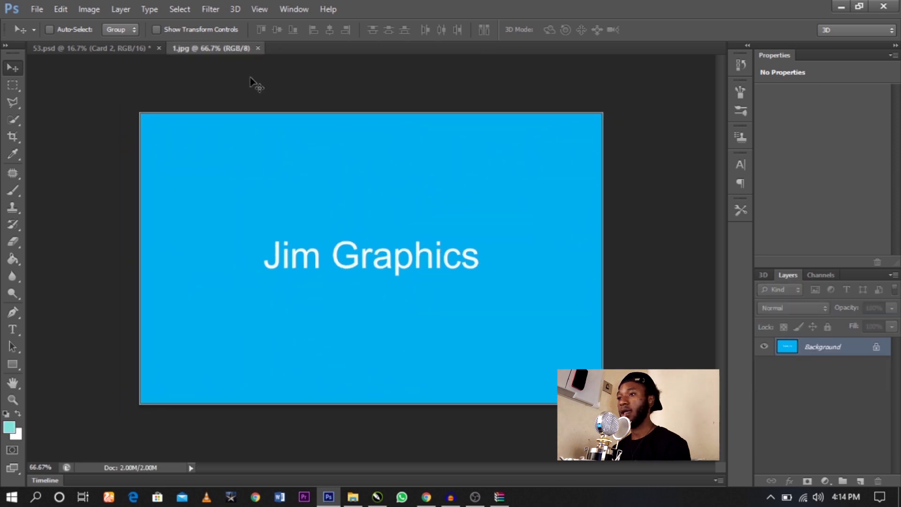
left_click(146, 49)
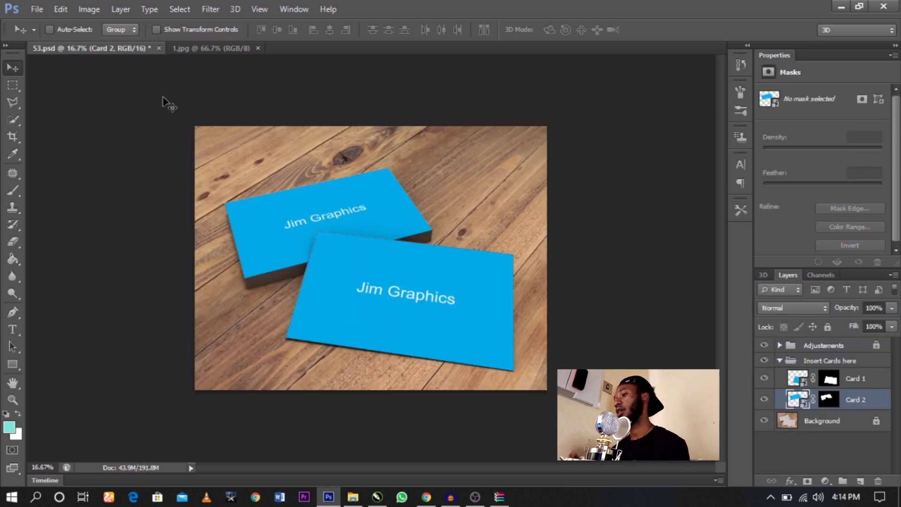